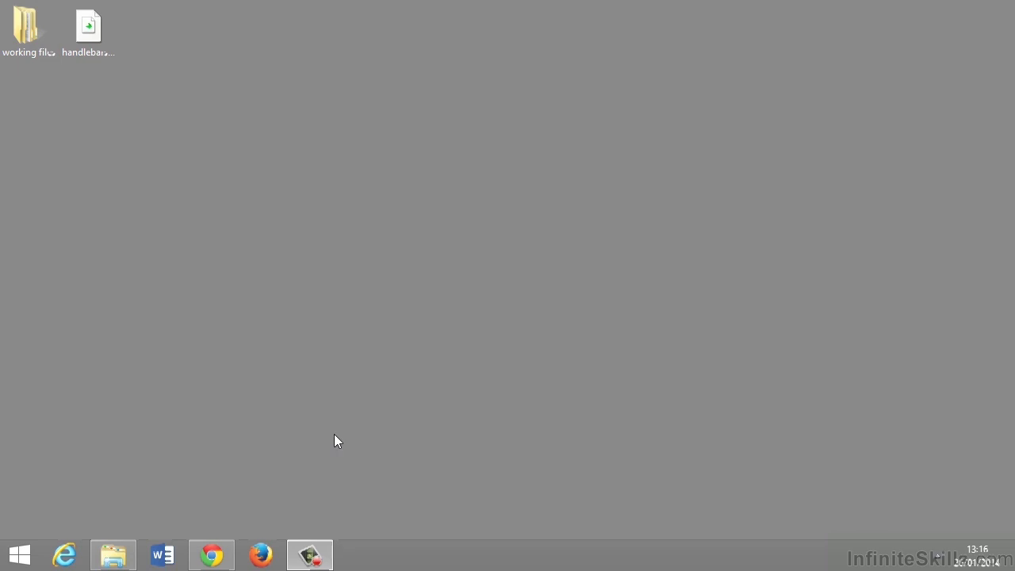
- Switch to Chrome and download the custom jQuery UI 1.10.4 package with all components and the UI lightness theme
click(210, 555)
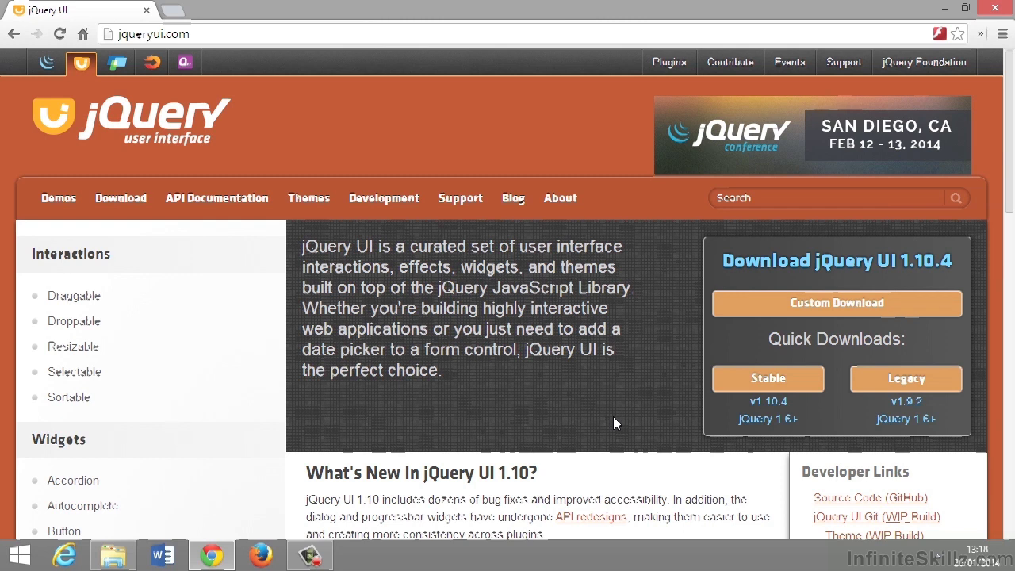
click(748, 302)
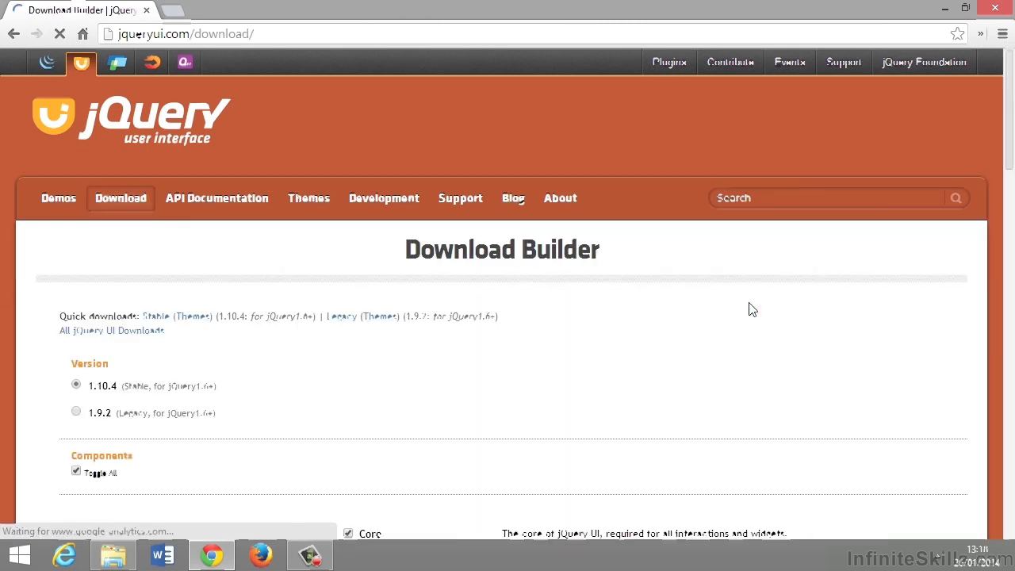
scroll(751, 310, down, 2)
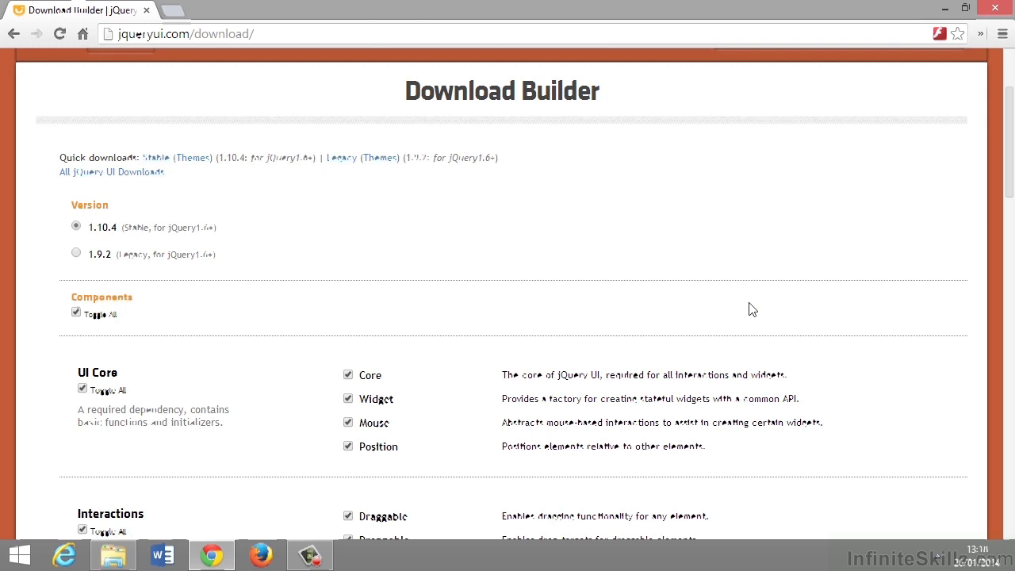
scroll(614, 303, down, 7)
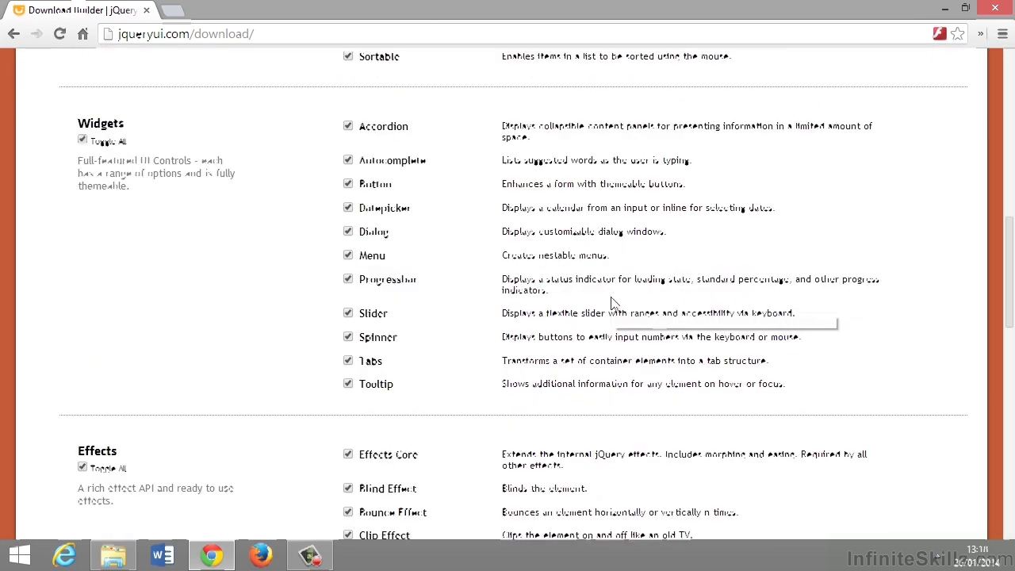
scroll(613, 304, down, 10)
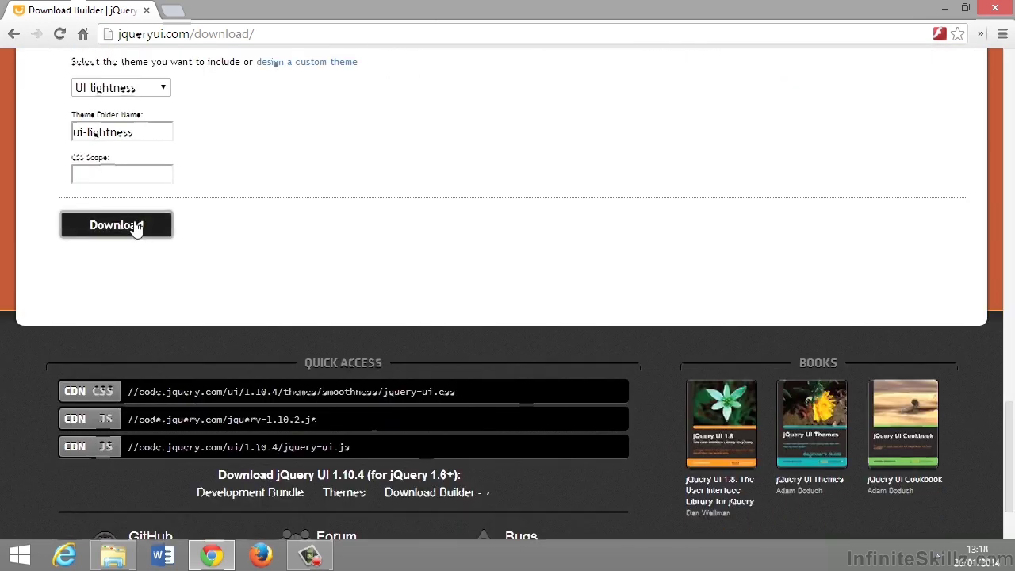
click(136, 227)
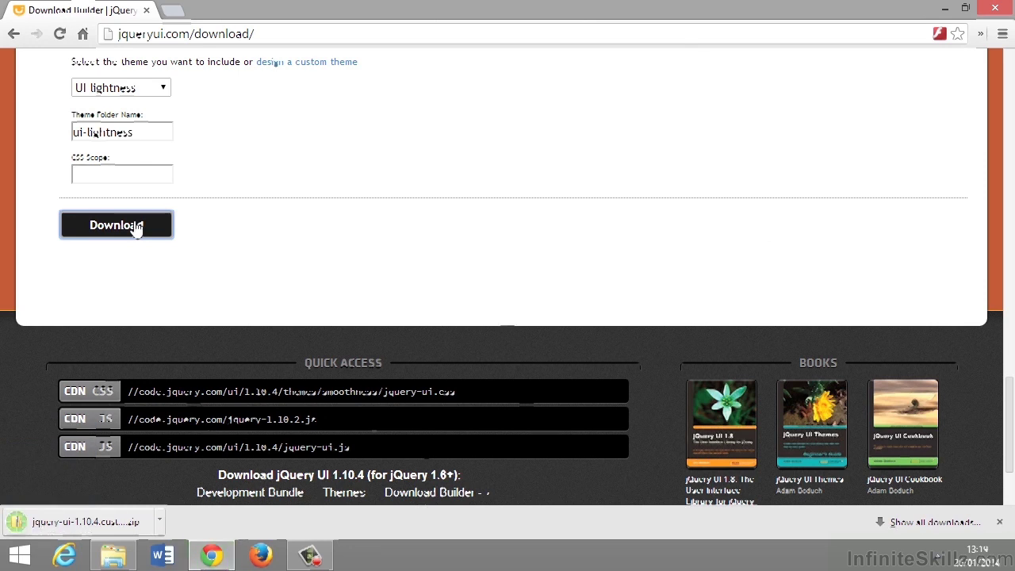
- Show the downloaded jQuery UI zip in its folder and open the desktop's working files folder in a second window beside it
click(160, 519)
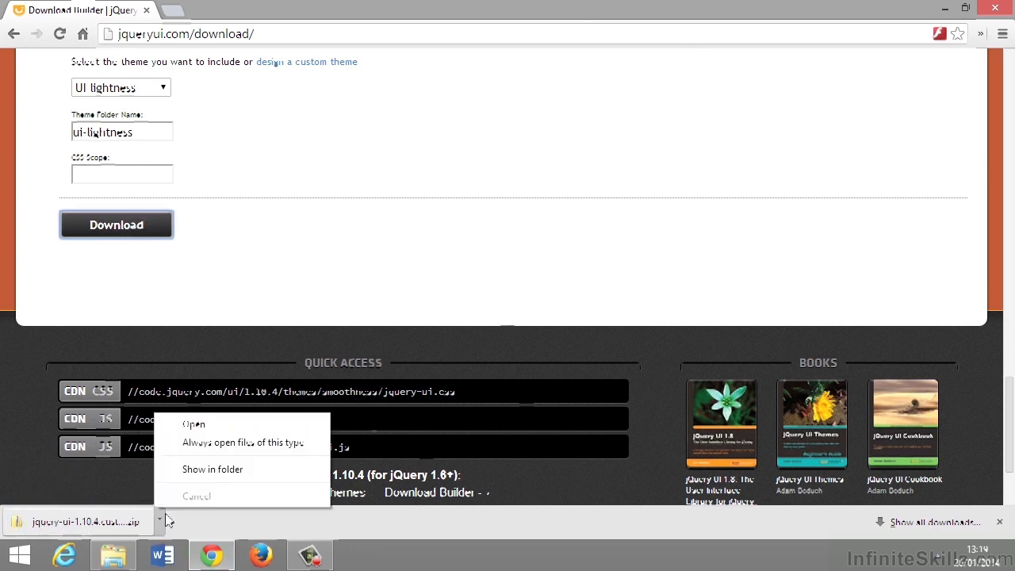
click(202, 471)
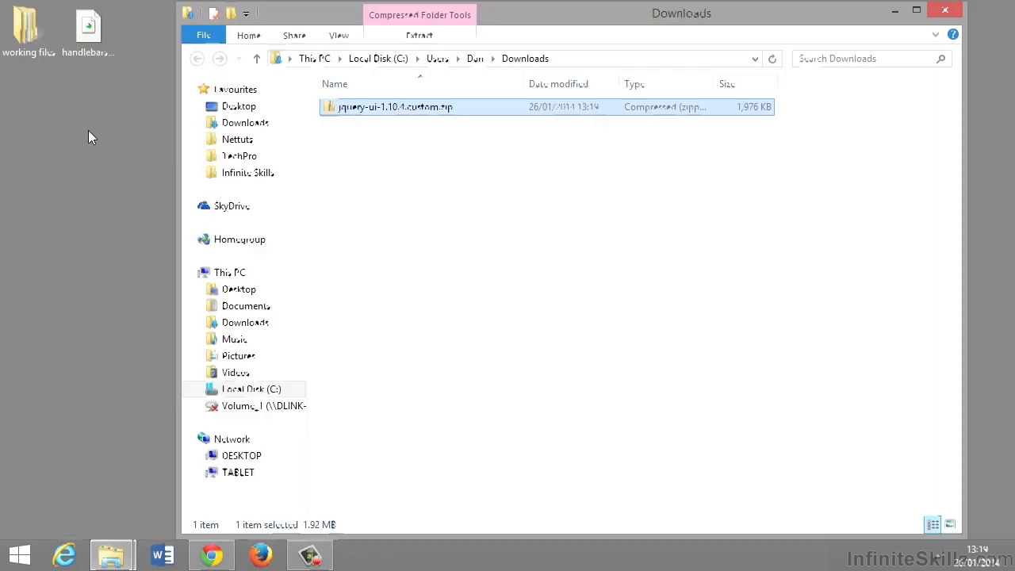
double_click(25, 30)
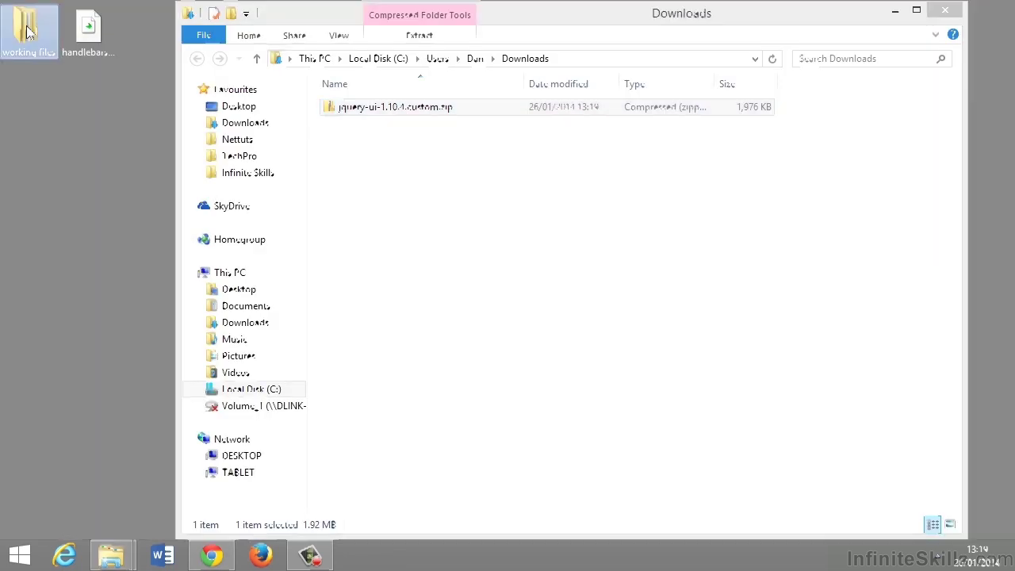
scroll(875, 356, down, 1)
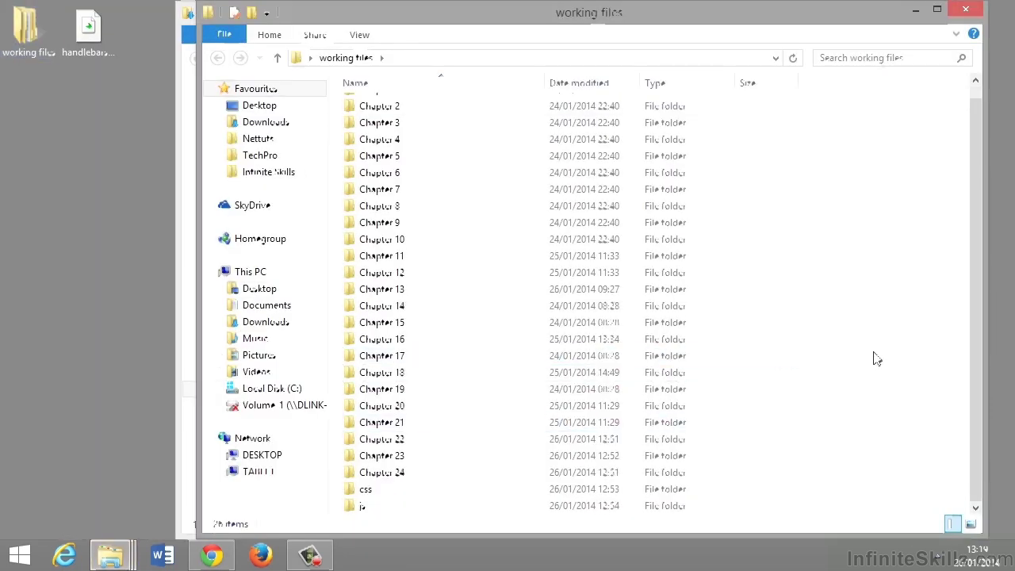
click(429, 489)
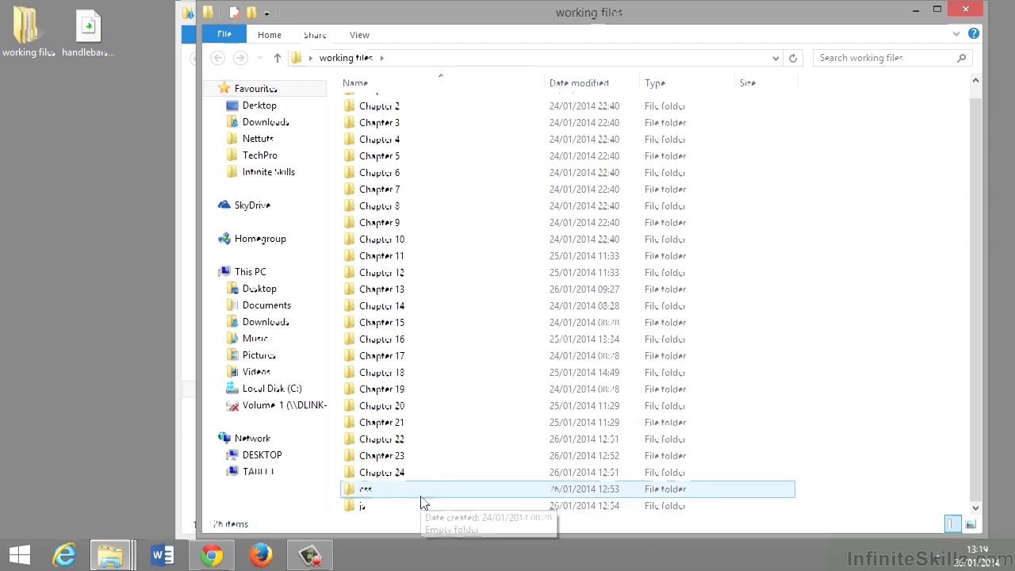
click(415, 506)
click(480, 422)
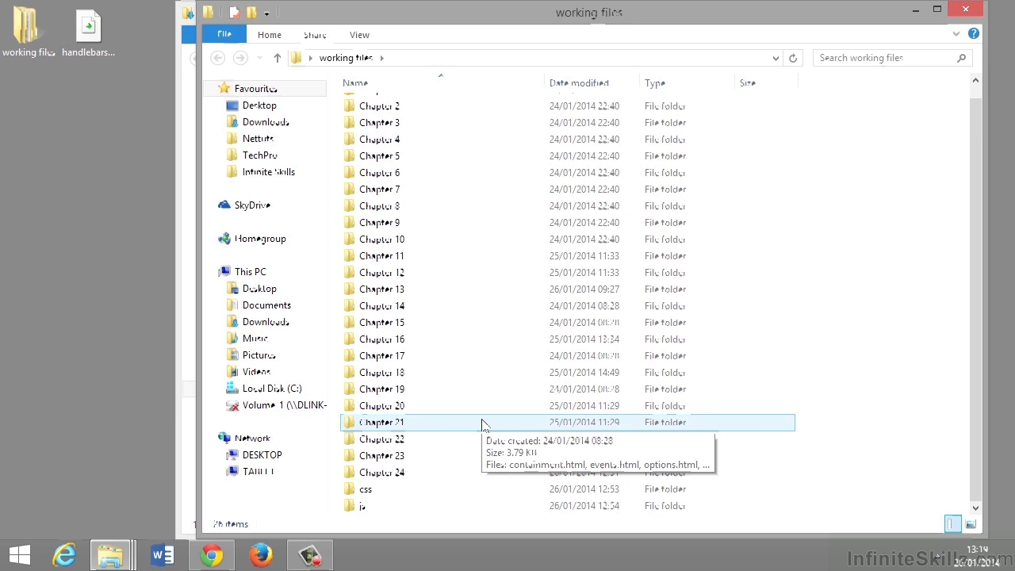
drag(848, 15, 678, 15)
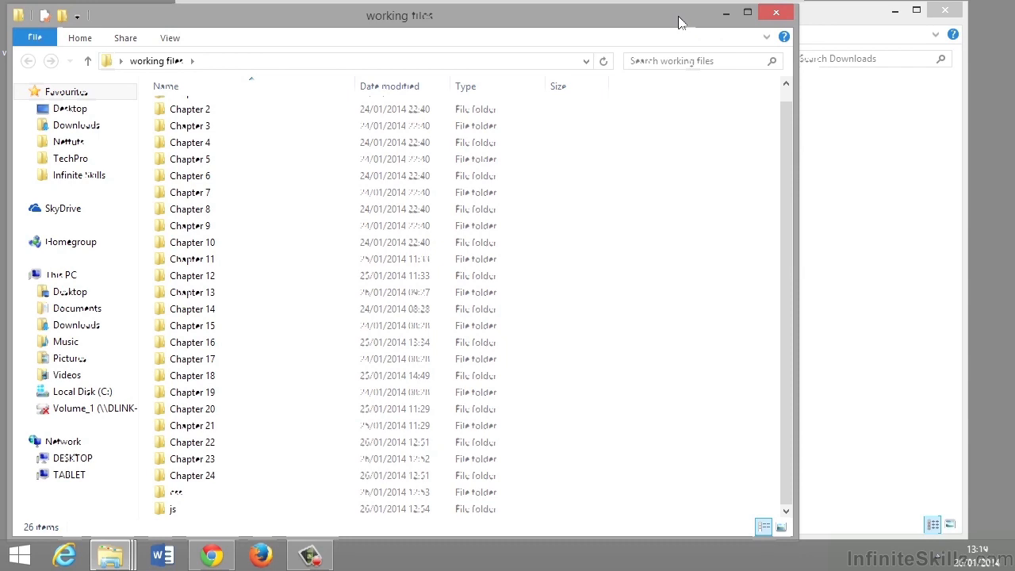
click(861, 116)
- Copy the ui-lightness folder from the css folder inside jquery-ui-1.10.4.custom.zip into the css folder of working files
double_click(403, 106)
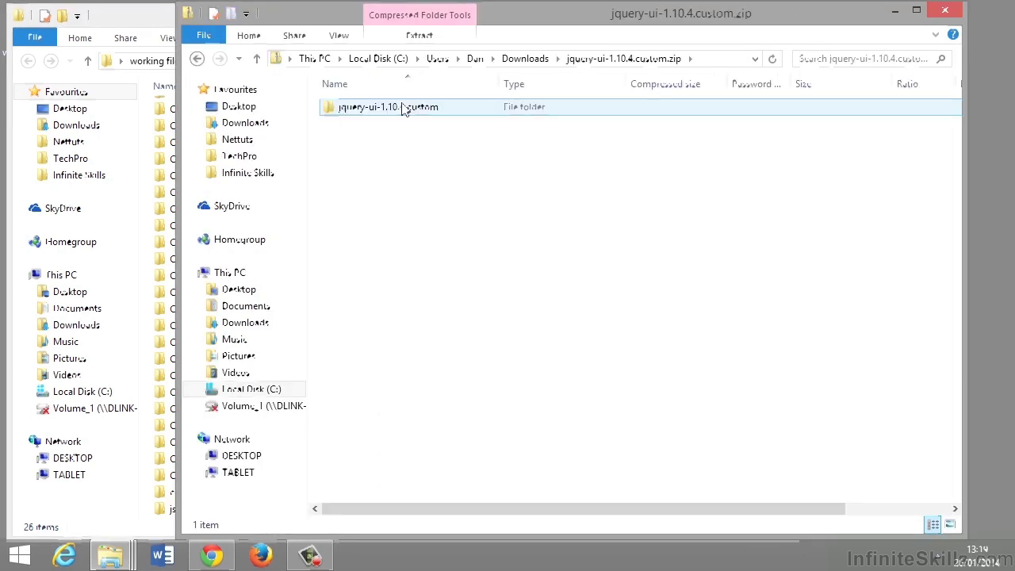
double_click(403, 107)
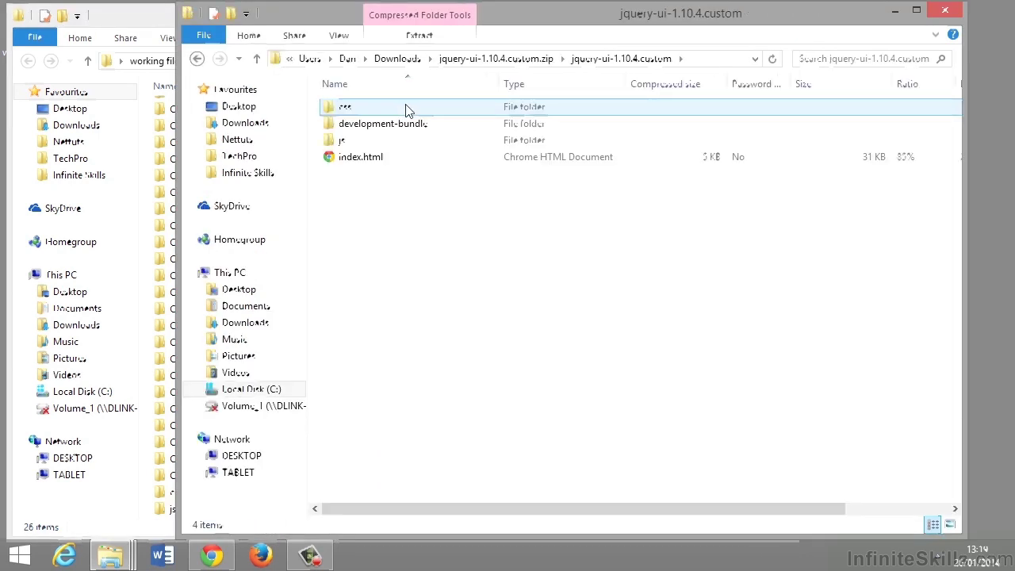
double_click(406, 108)
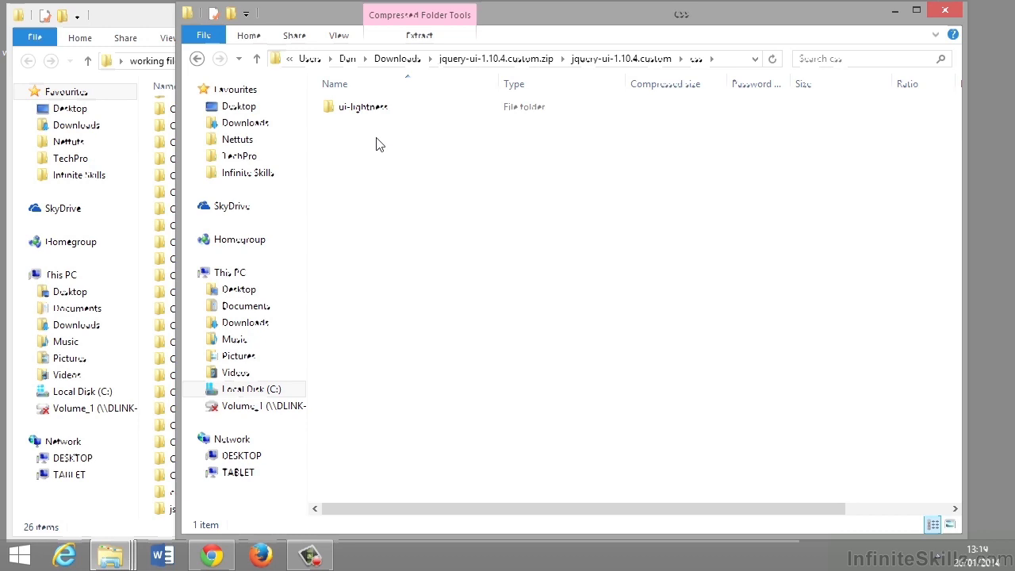
right_click(367, 106)
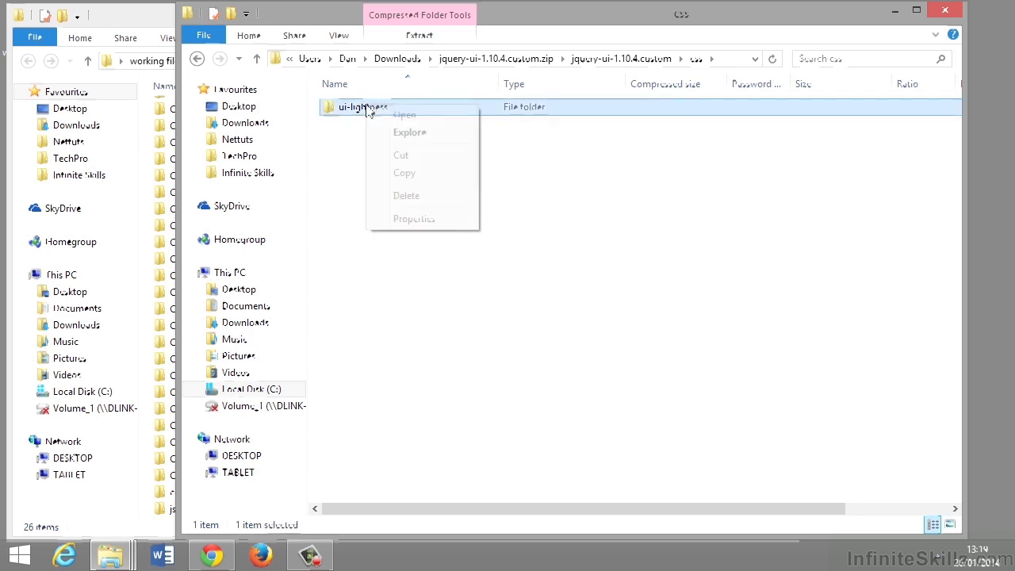
click(406, 173)
click(95, 514)
click(170, 496)
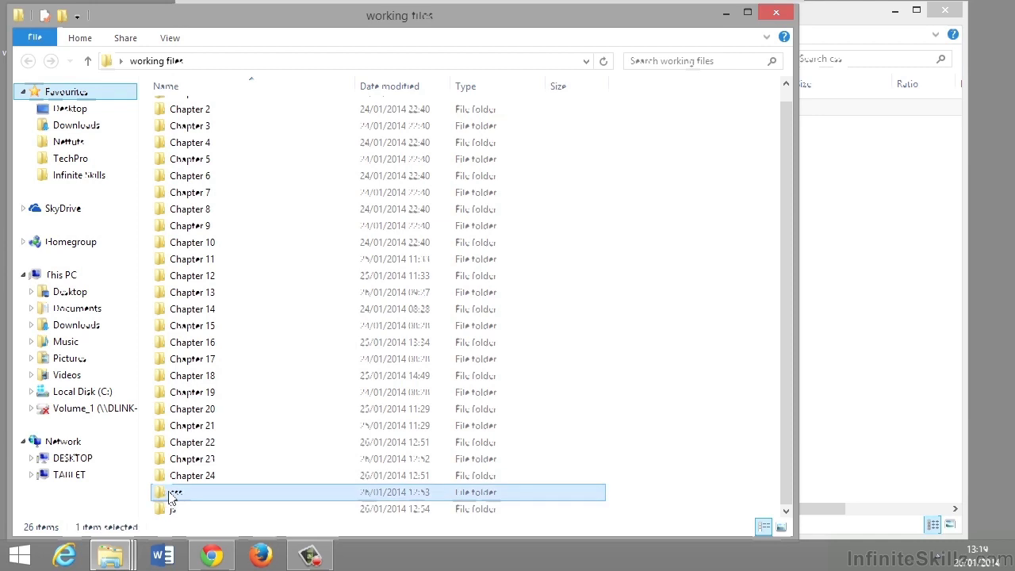
double_click(171, 496)
right_click(213, 178)
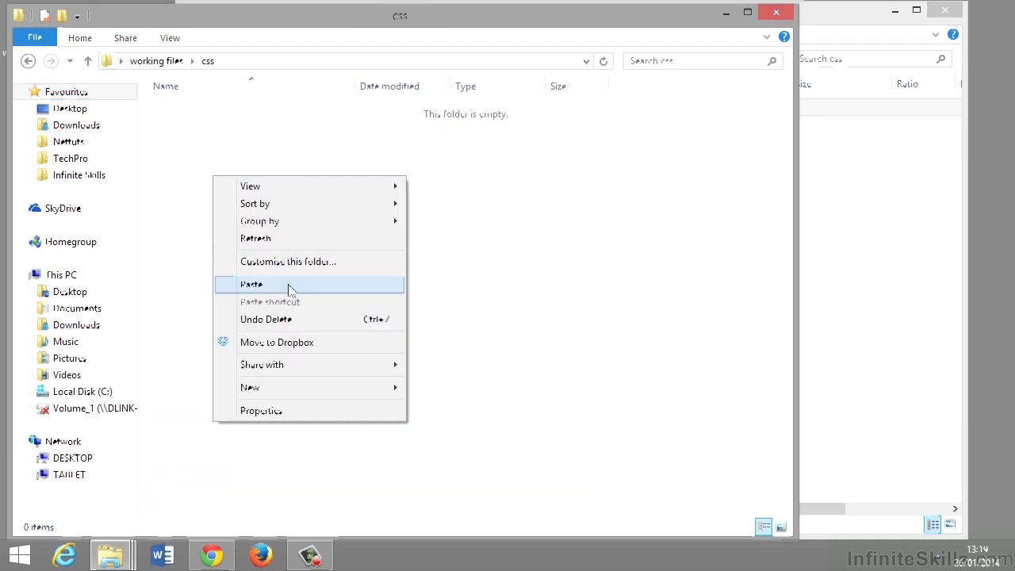
click(289, 286)
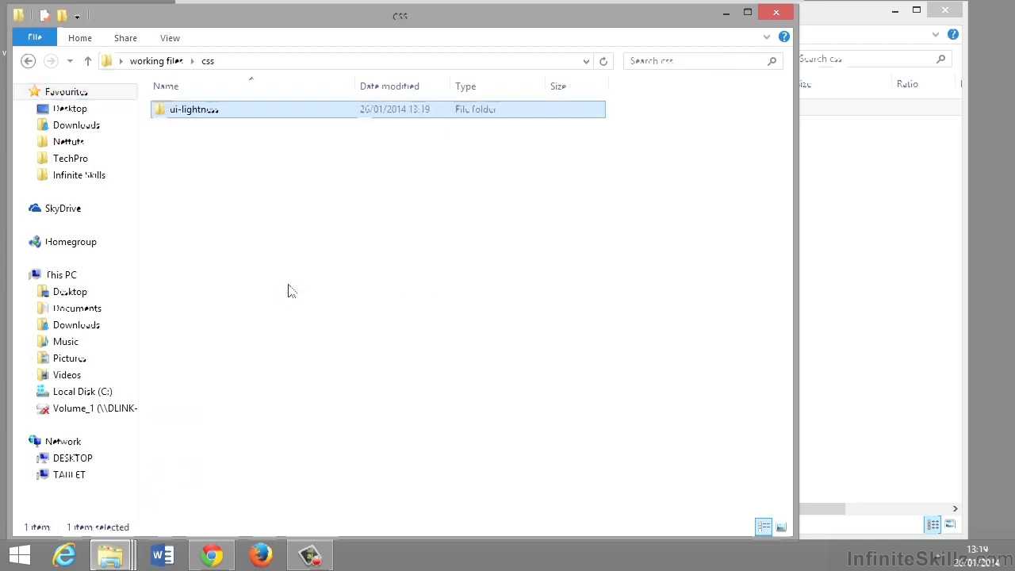
- Copy all three JavaScript files from the zip's js folder into the js folder of working files
click(848, 17)
click(612, 63)
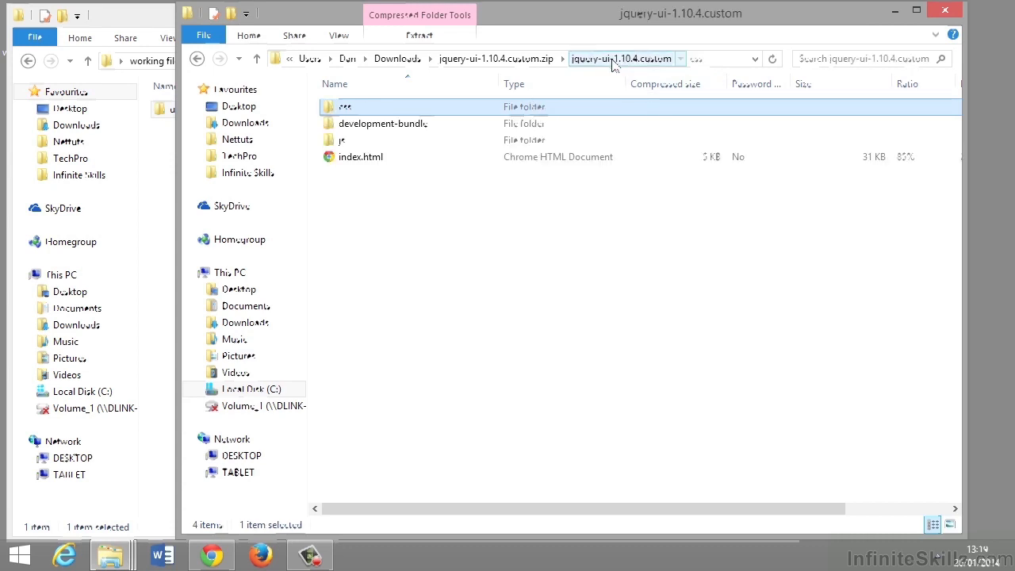
double_click(391, 148)
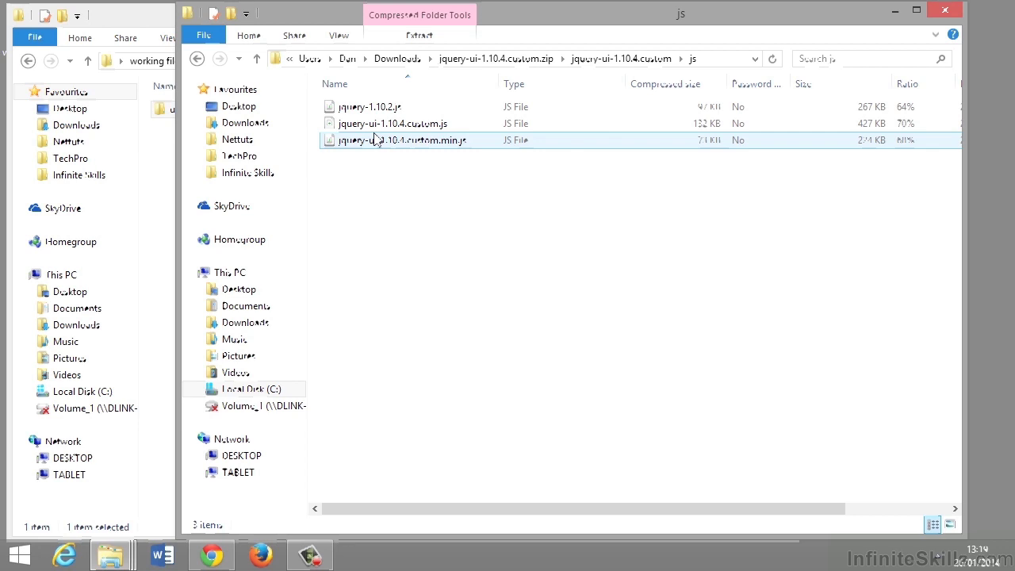
click(366, 107)
shift+click(372, 143)
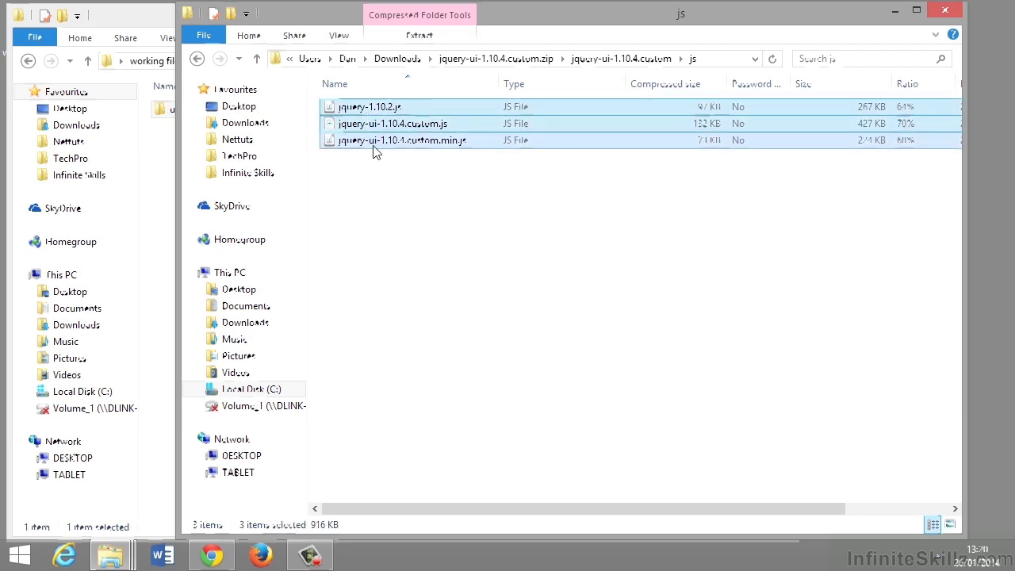
click(140, 29)
click(159, 61)
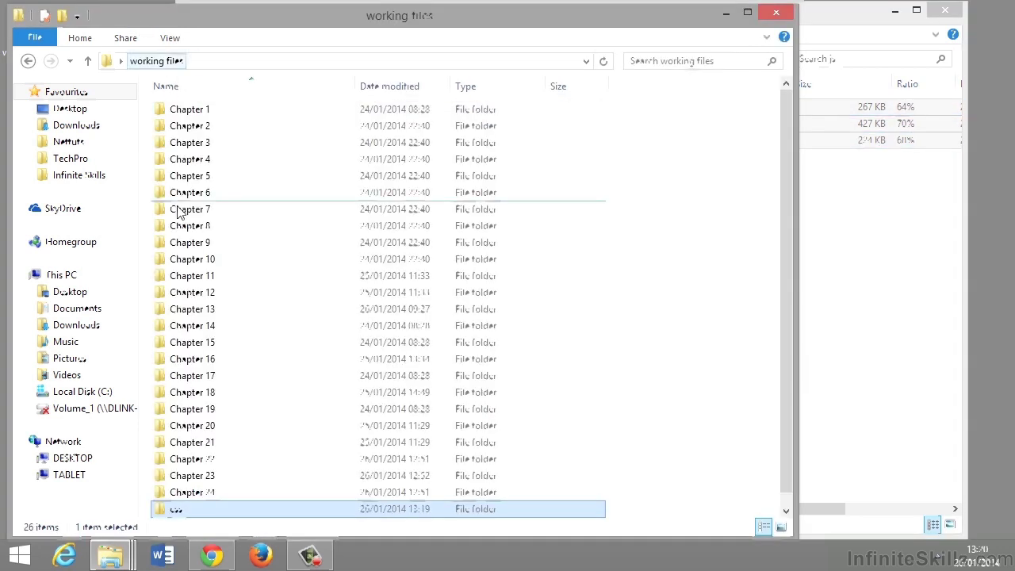
scroll(194, 507, down, 1)
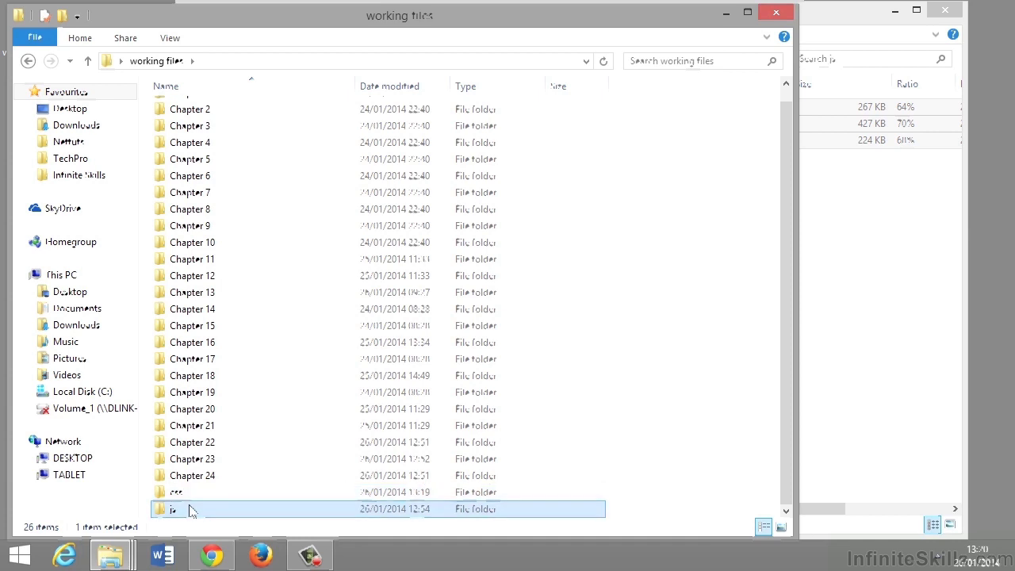
double_click(193, 507)
right_click(222, 205)
click(304, 311)
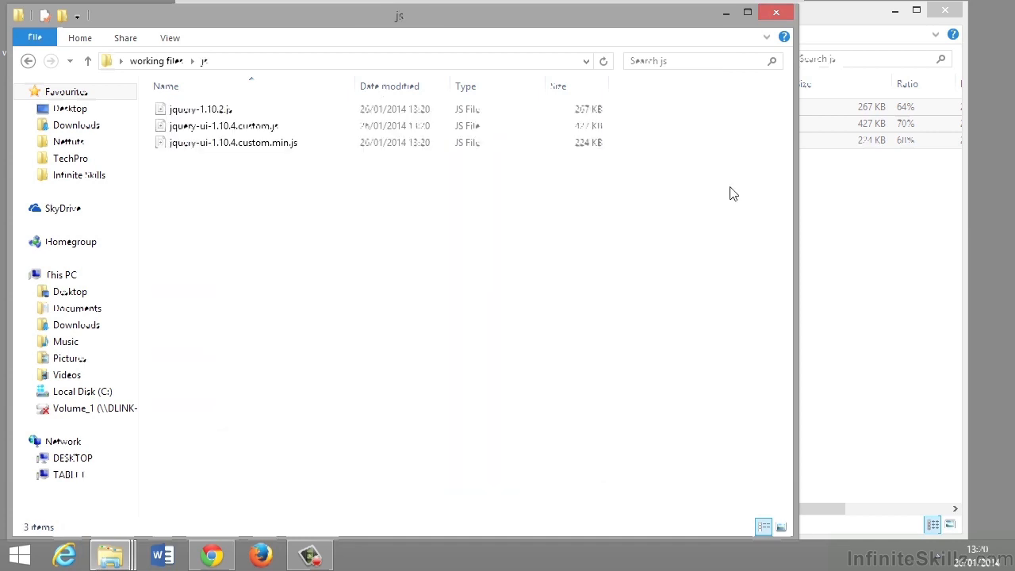
- Move the handlebars-v1.3.0.js file from the desktop into the js folder of working files
click(893, 15)
drag(388, 20, 597, 17)
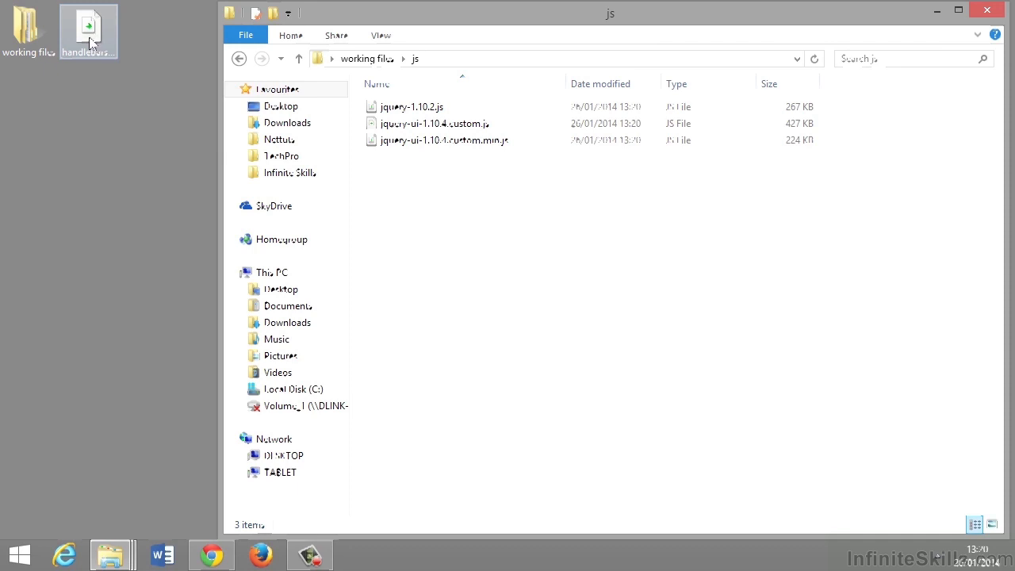
drag(95, 41, 430, 209)
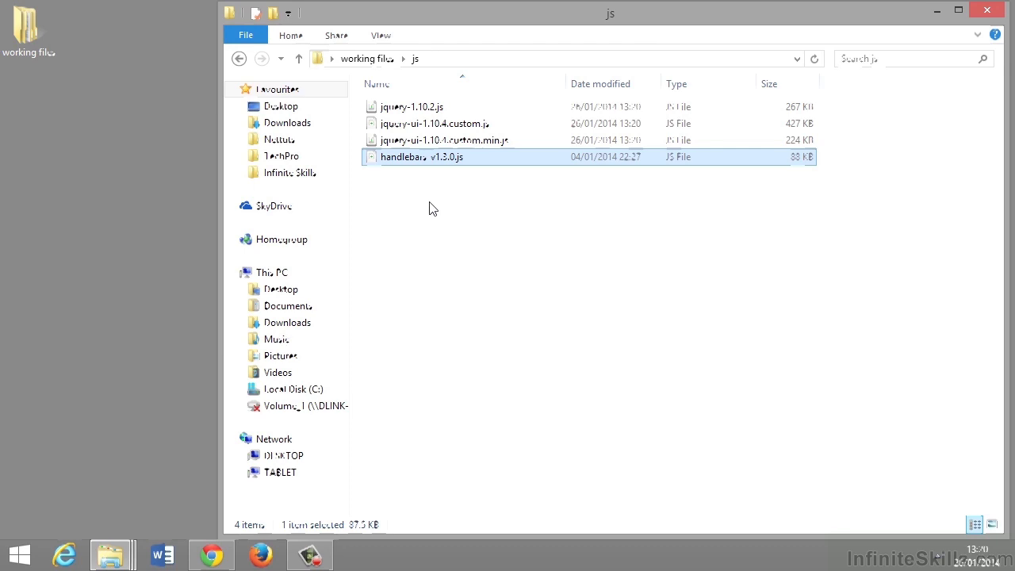
- Open the development-bundle/ui/i18n folder inside jquery-ui-1.10.4.custom.zip in Downloads
click(298, 125)
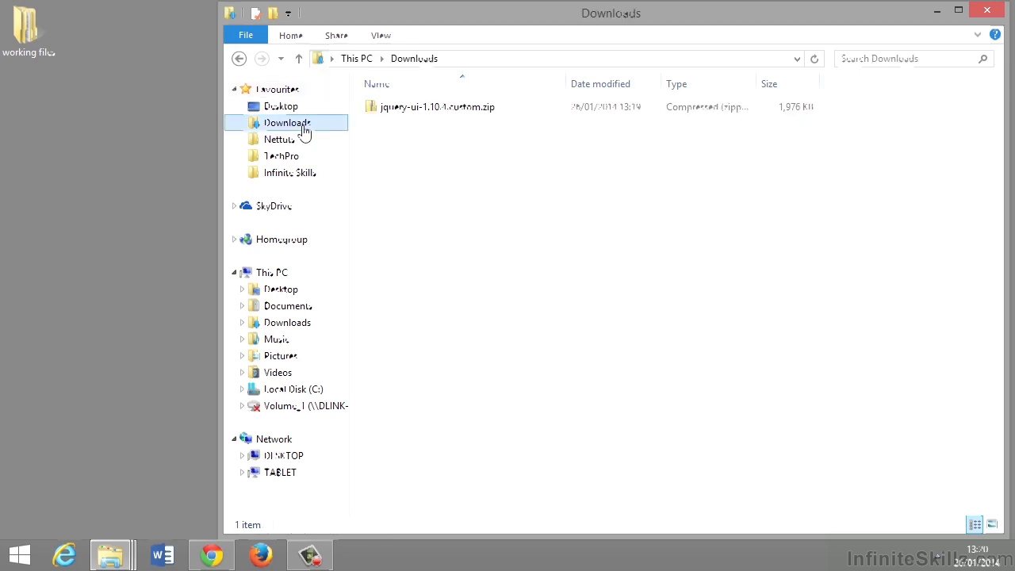
double_click(442, 106)
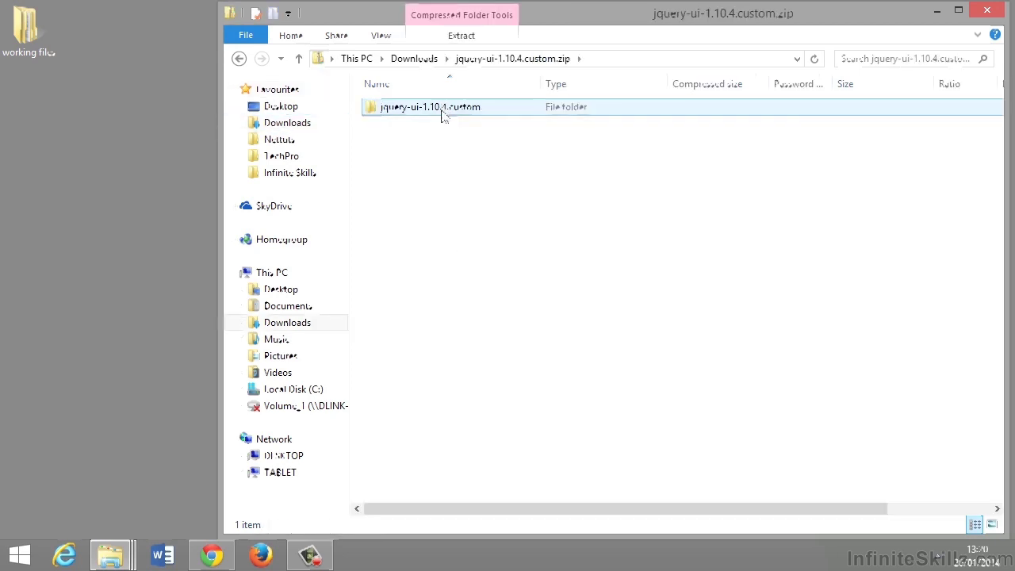
click(442, 117)
double_click(442, 114)
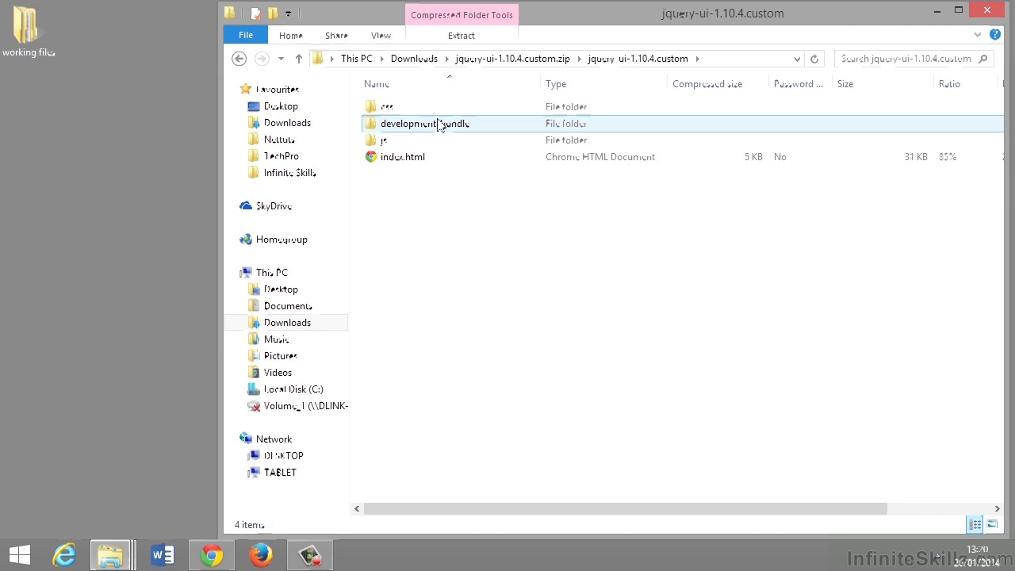
double_click(458, 125)
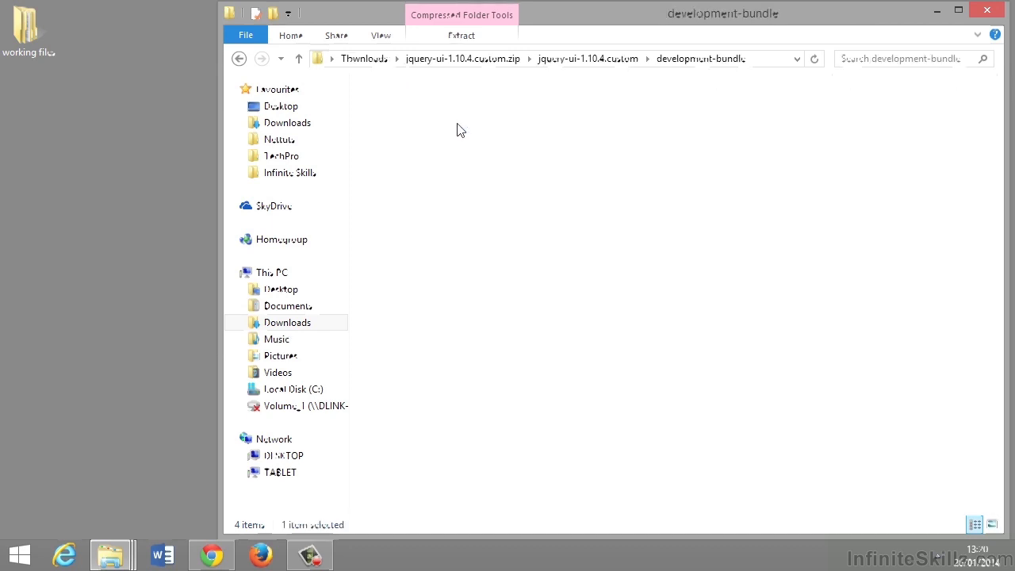
click(412, 179)
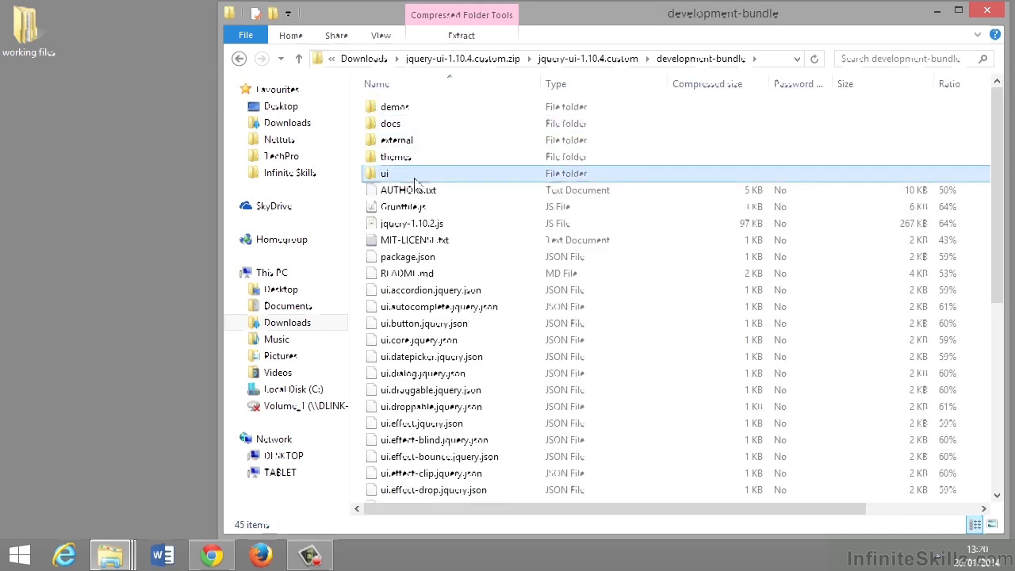
double_click(413, 181)
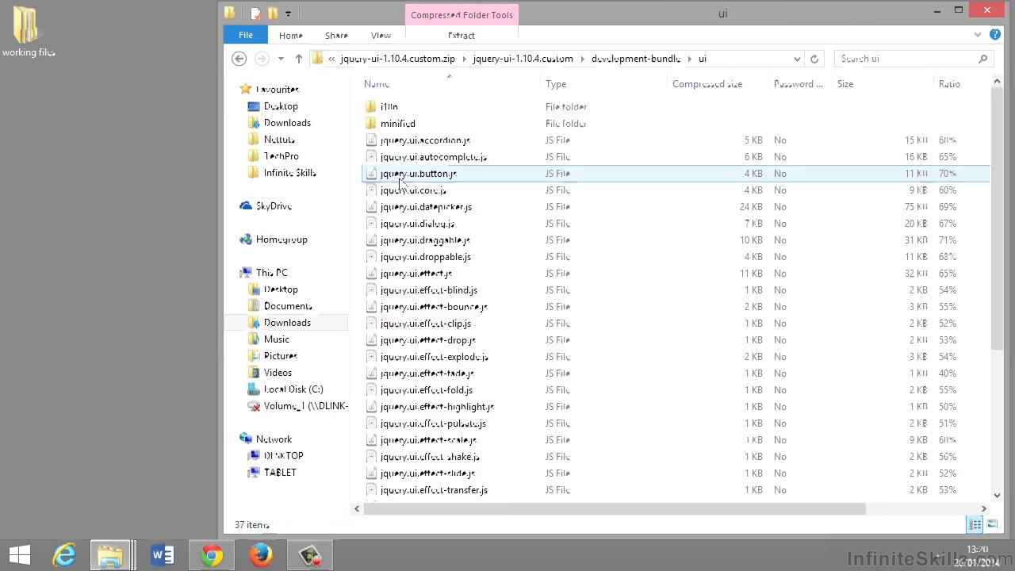
double_click(434, 109)
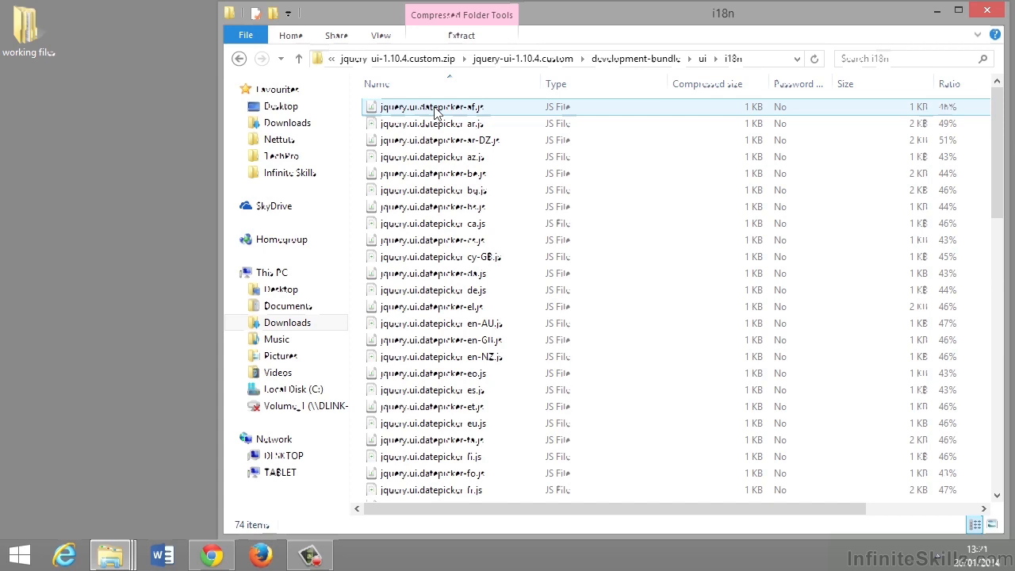
- Copy the jquery.ui.datepicker-fr.js and jquery-ui-i18n.js files together from the zip's i18n folder
scroll(630, 216, down, 2)
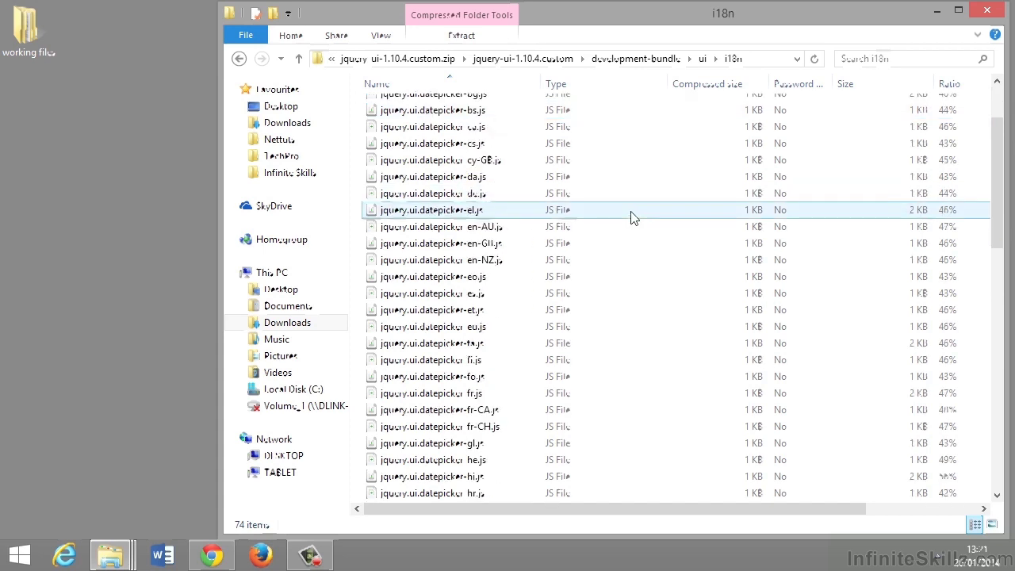
click(467, 396)
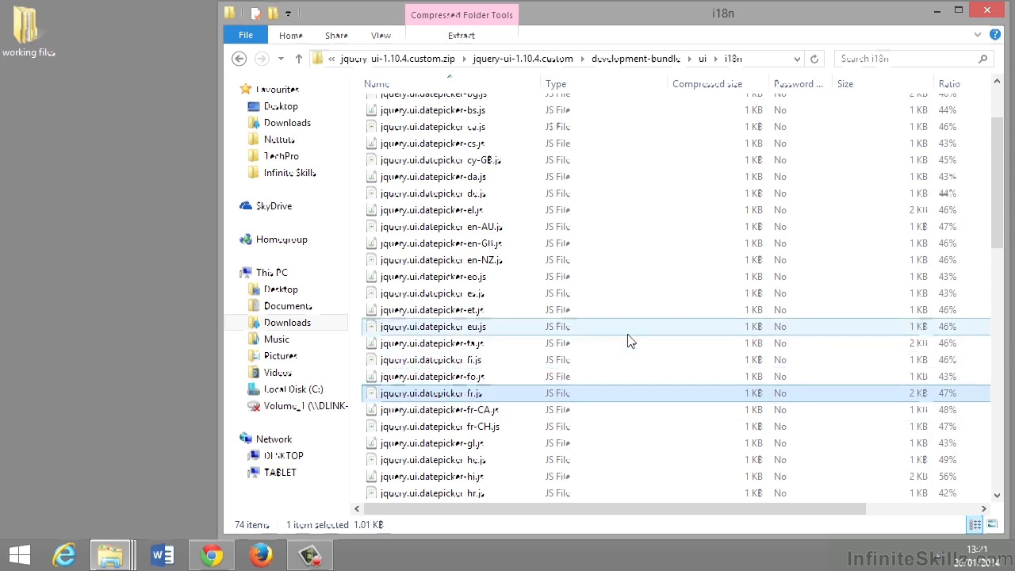
scroll(627, 343, down, 9)
scroll(627, 342, down, 6)
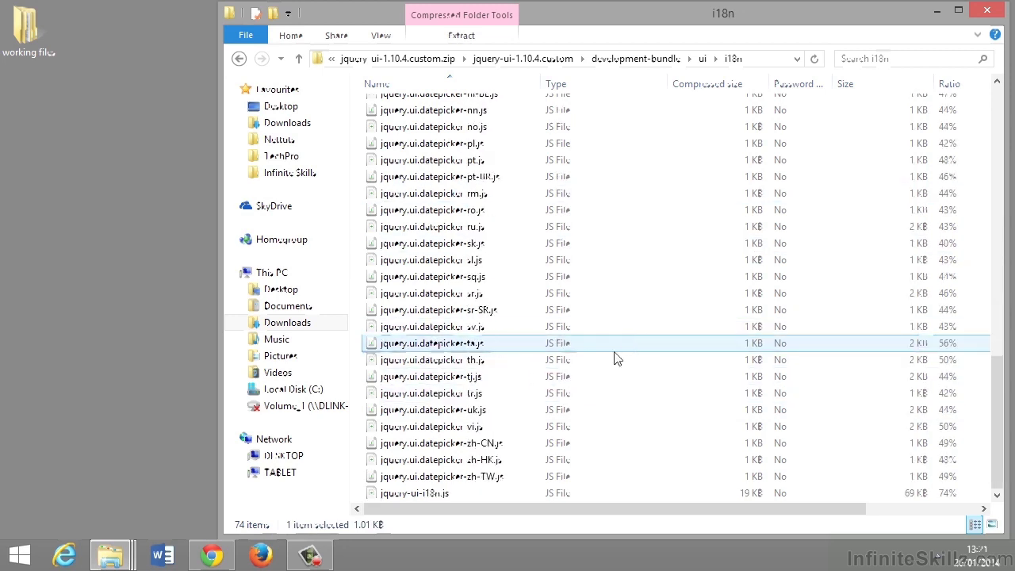
ctrl+click(479, 491)
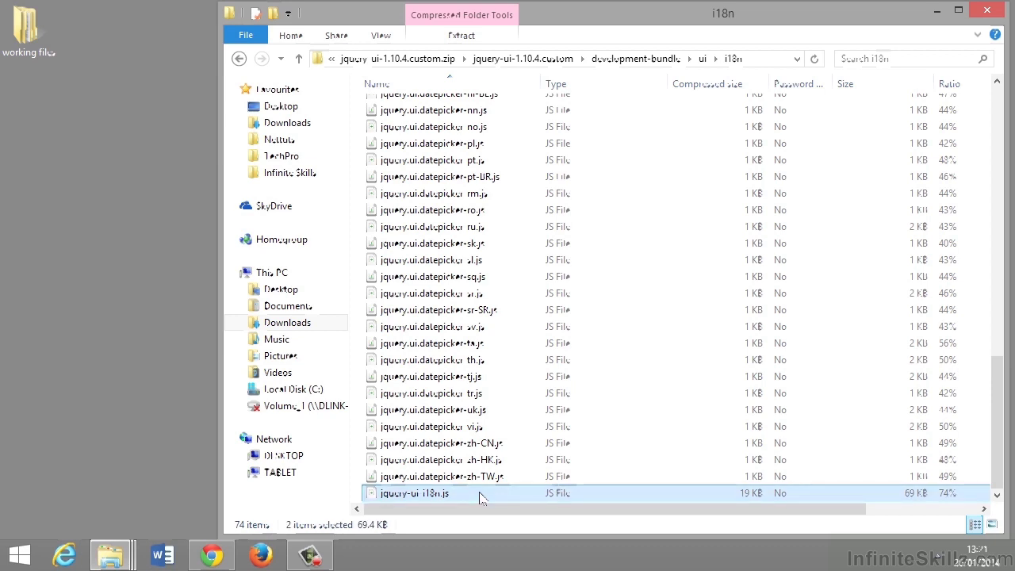
right_click(479, 491)
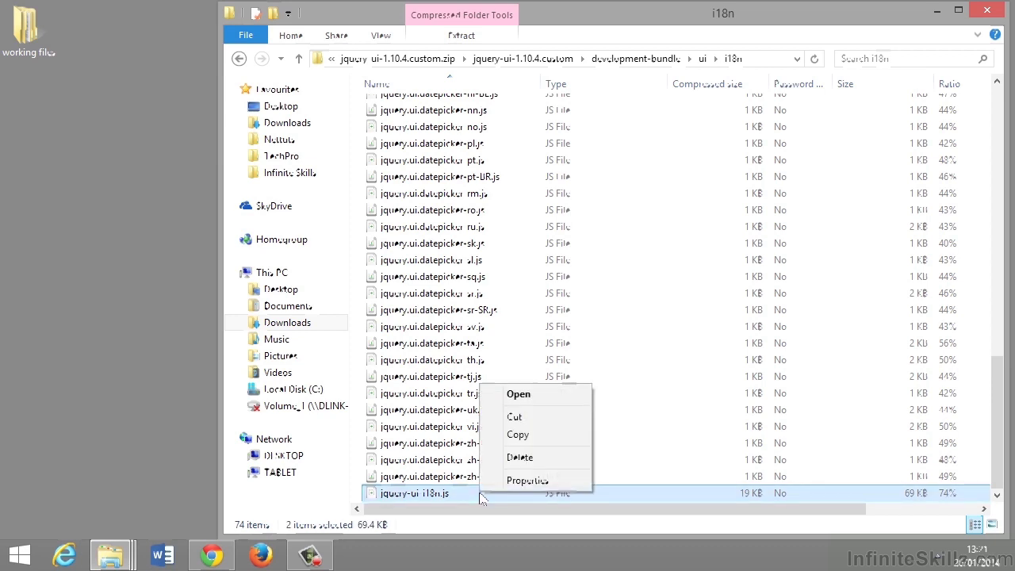
click(540, 442)
- Paste the two copied localisation files into the js folder of working files on the desktop
double_click(24, 44)
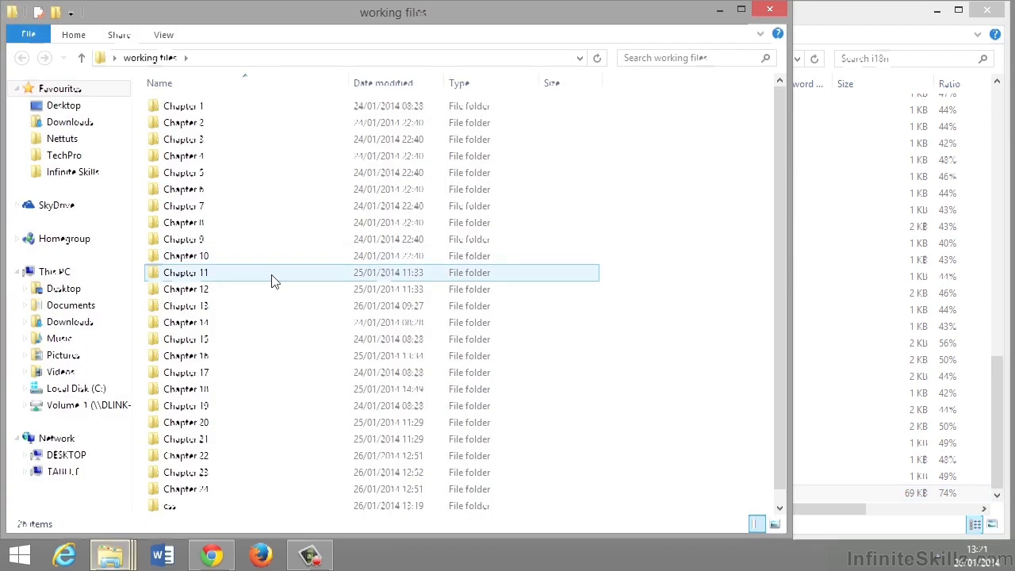
double_click(188, 507)
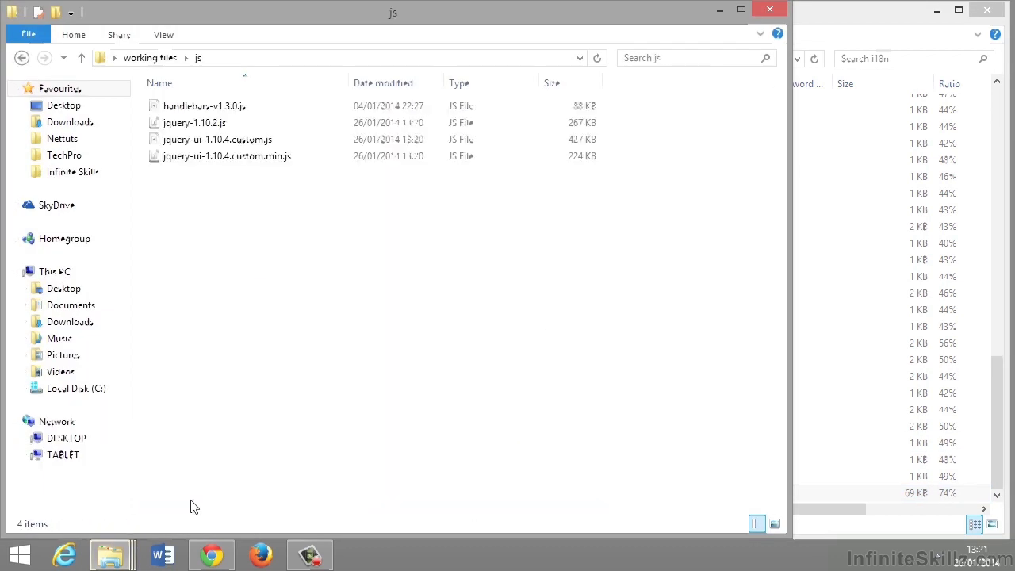
right_click(217, 268)
click(268, 376)
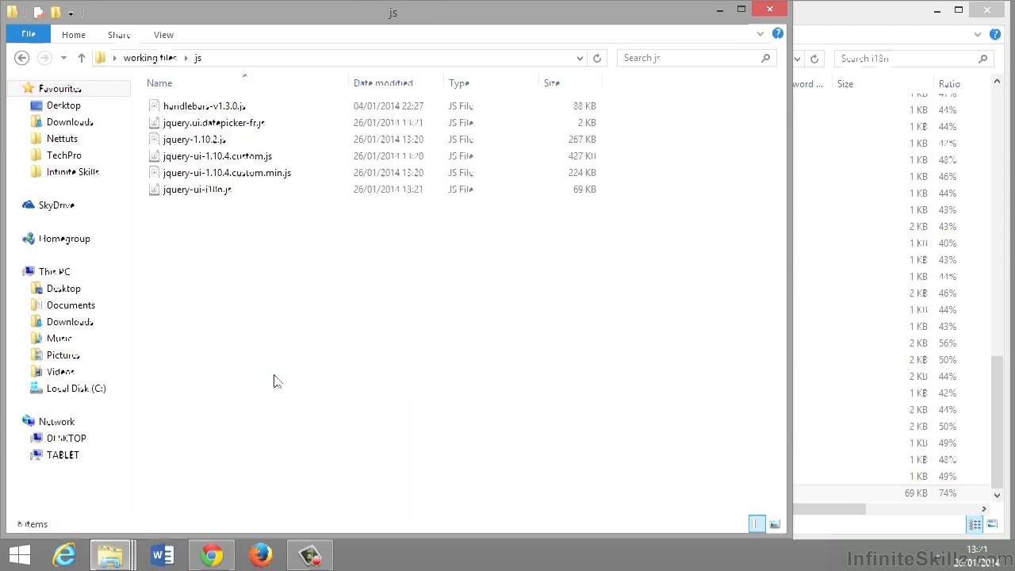